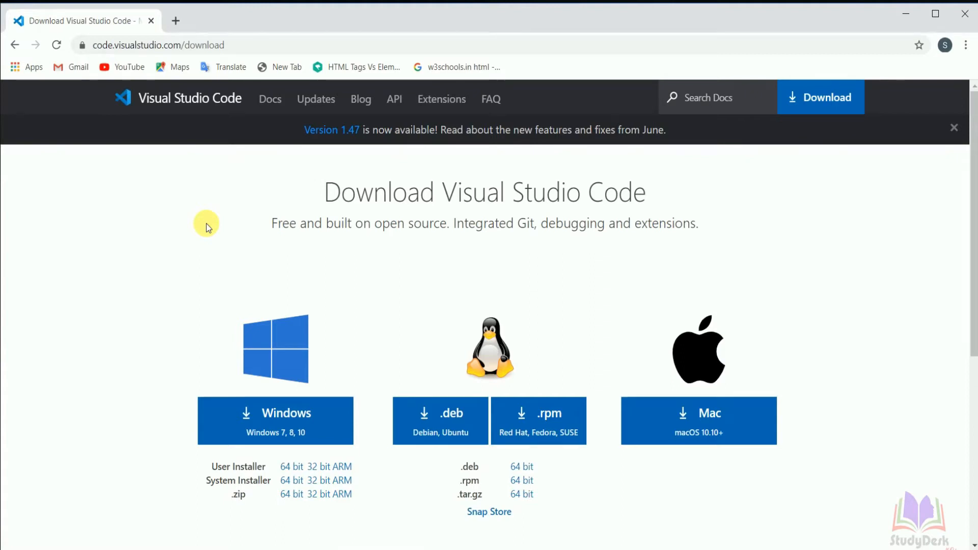
Download the Windows installer of Visual Studio Code and run VSCodeUserSetup-x64-1.47.0 from the Downloads folder, clearing the other windows away
left_click(307, 419)
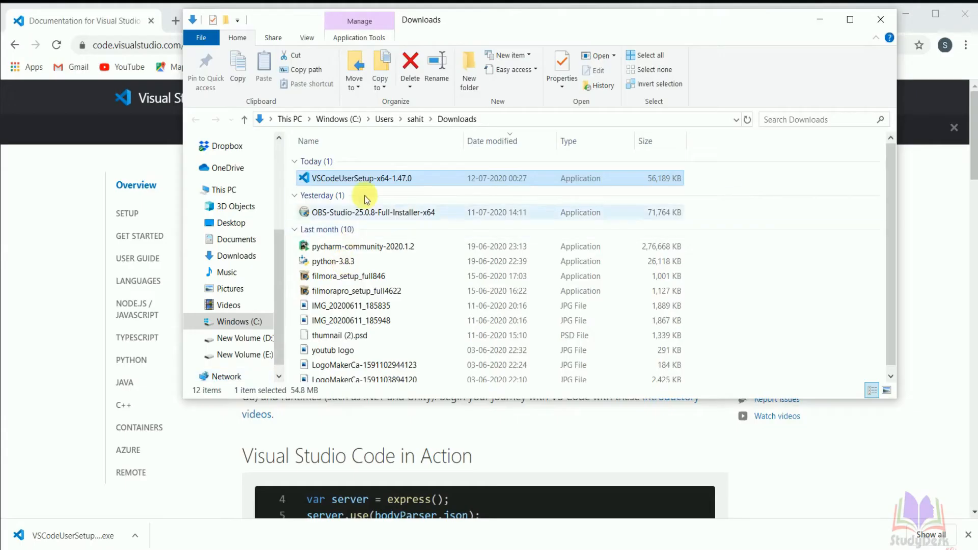
left_click(364, 179)
double_click(365, 181)
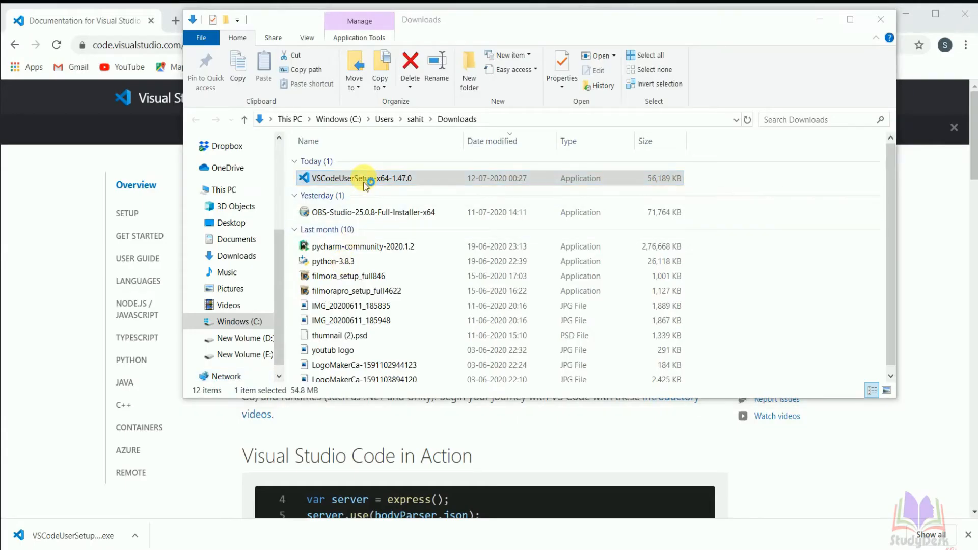
left_click(814, 23)
left_click(905, 13)
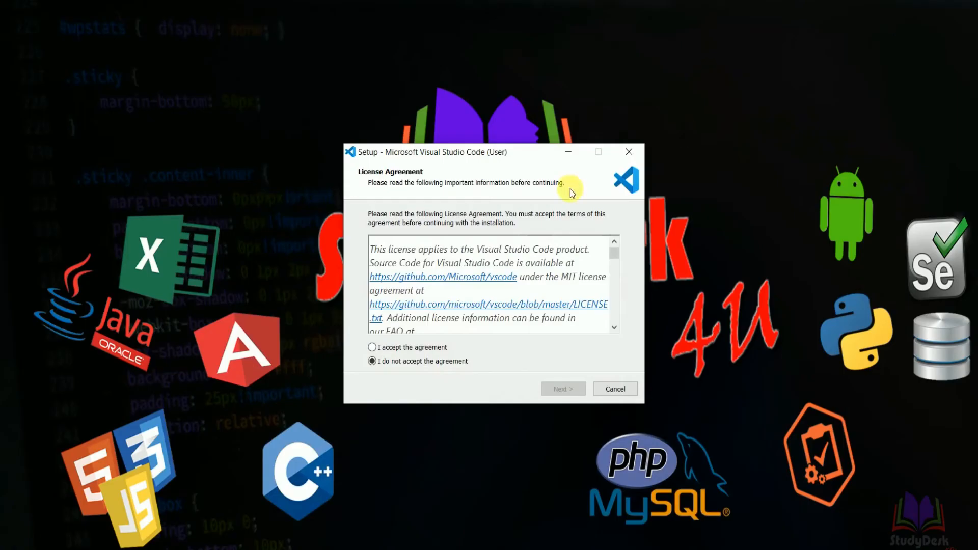
Accept the license agreement, keep the default install and Start Menu folders, and enable creating a desktop icon
left_click(420, 346)
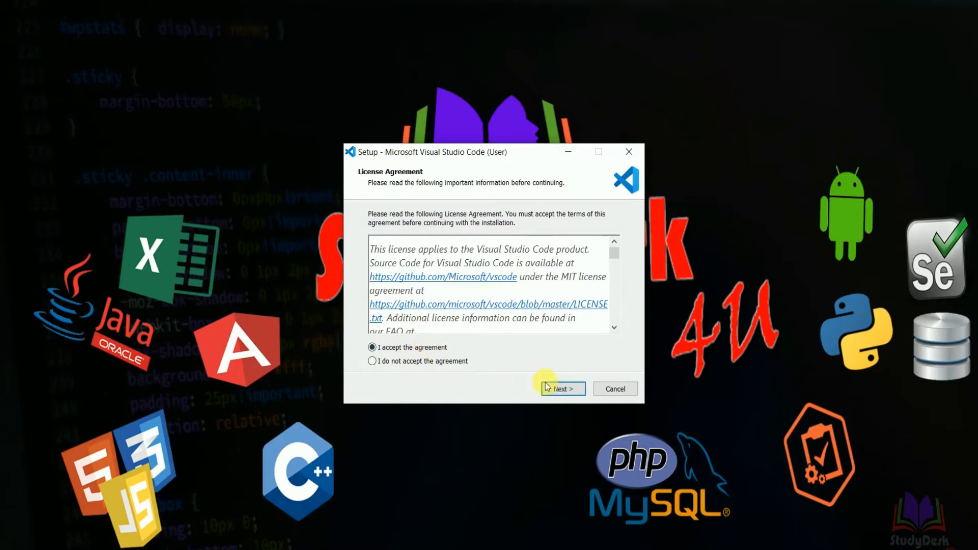
left_click(555, 389)
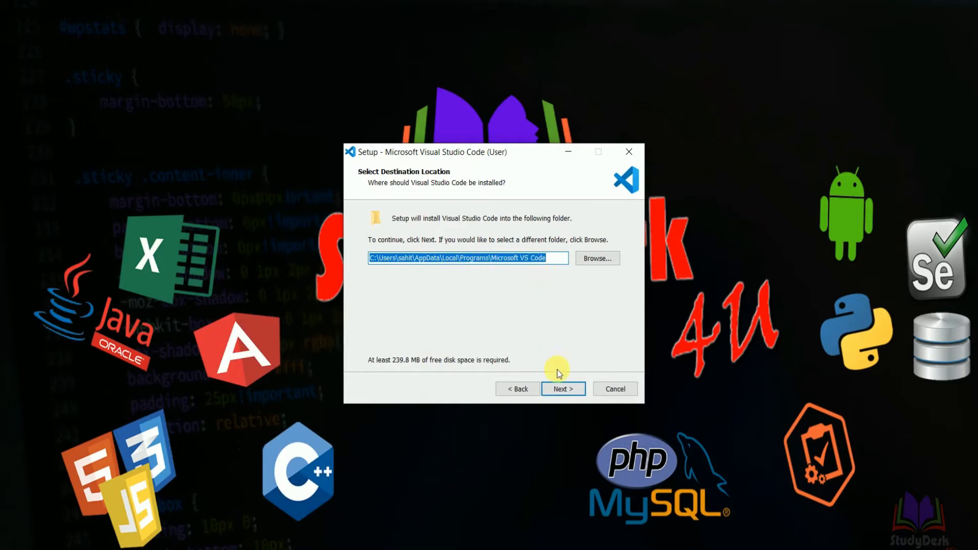
left_click(563, 390)
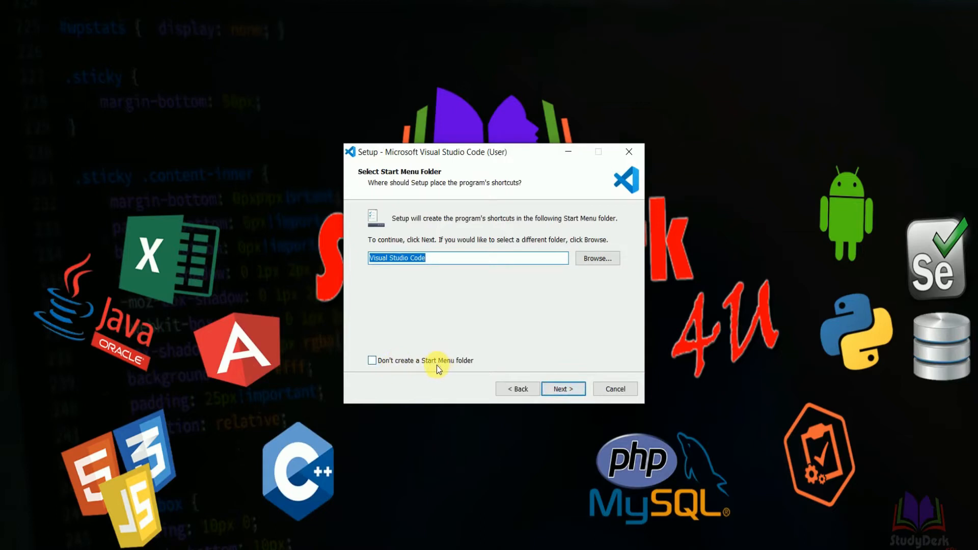
left_click(561, 389)
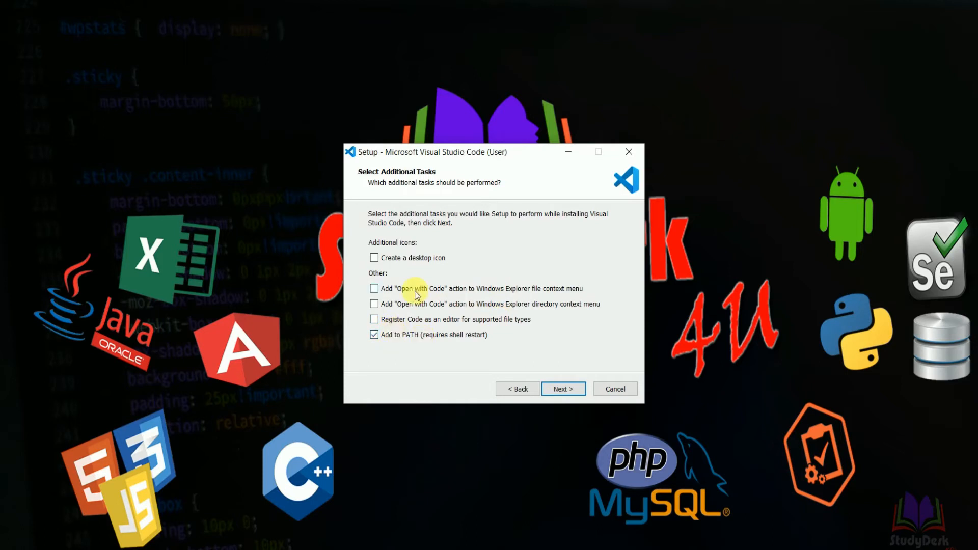
left_click(397, 258)
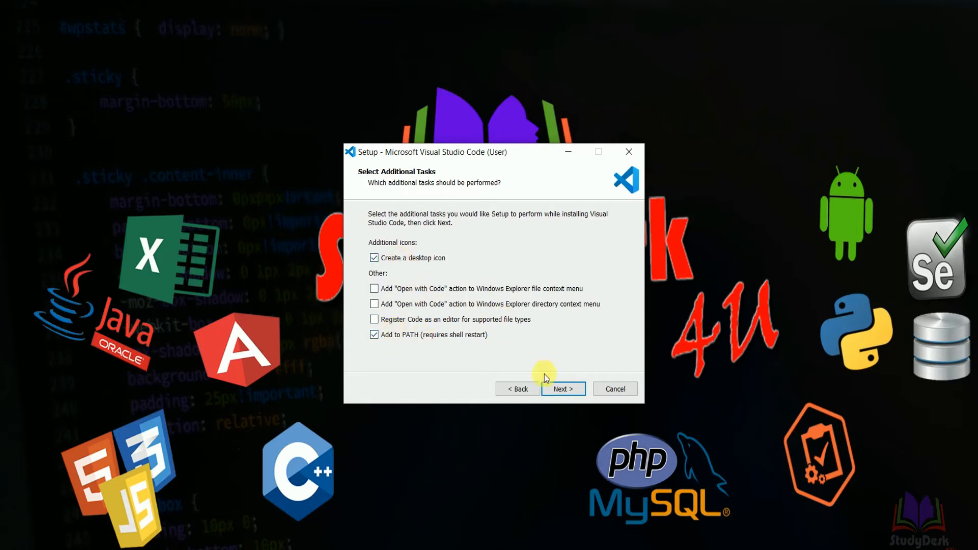
left_click(566, 389)
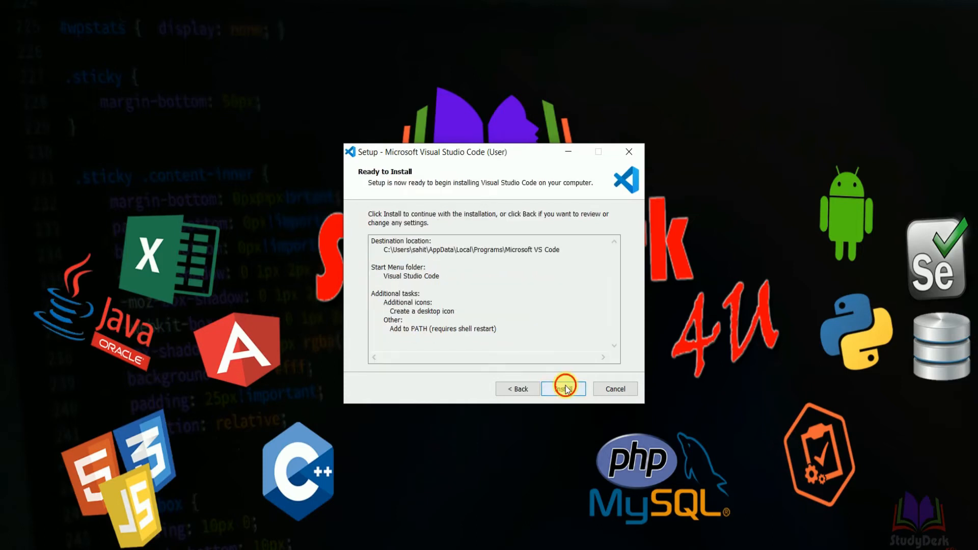
Install Visual Studio Code, launch it when setup finishes, and pin it to the taskbar
left_click(566, 389)
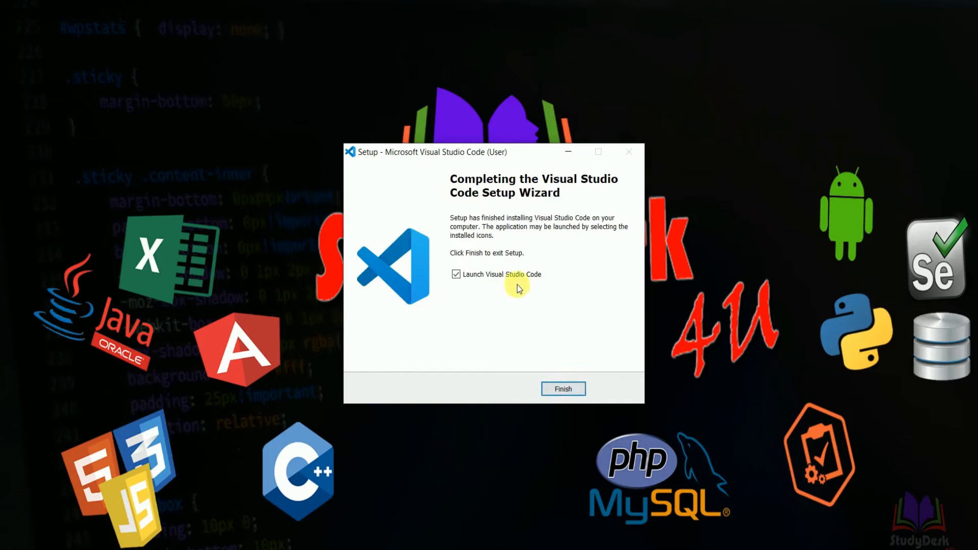
left_click(573, 393)
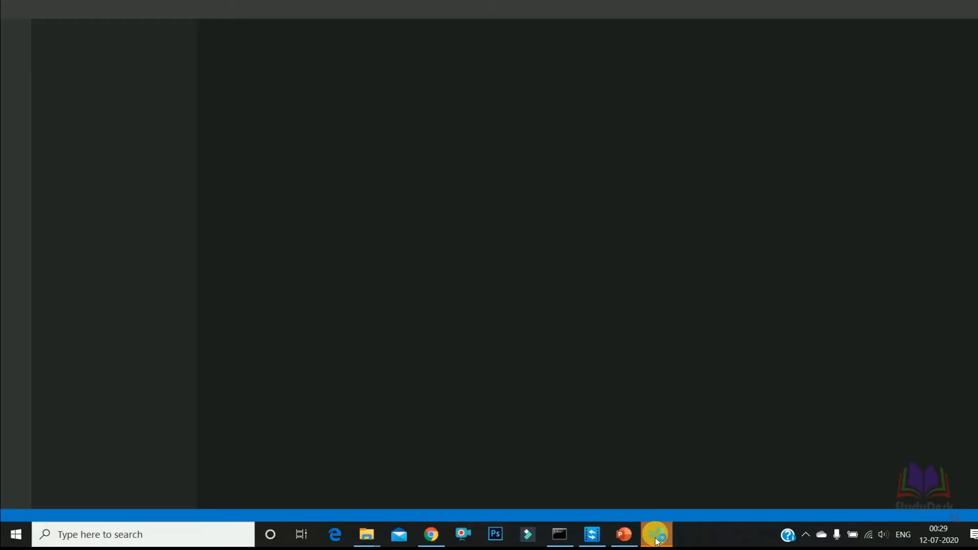
right_click(656, 541)
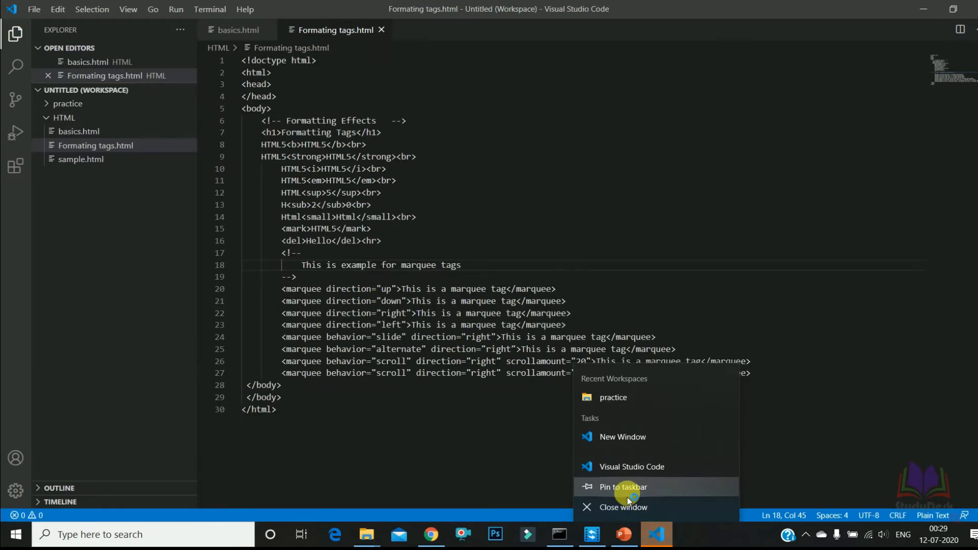
left_click(628, 497)
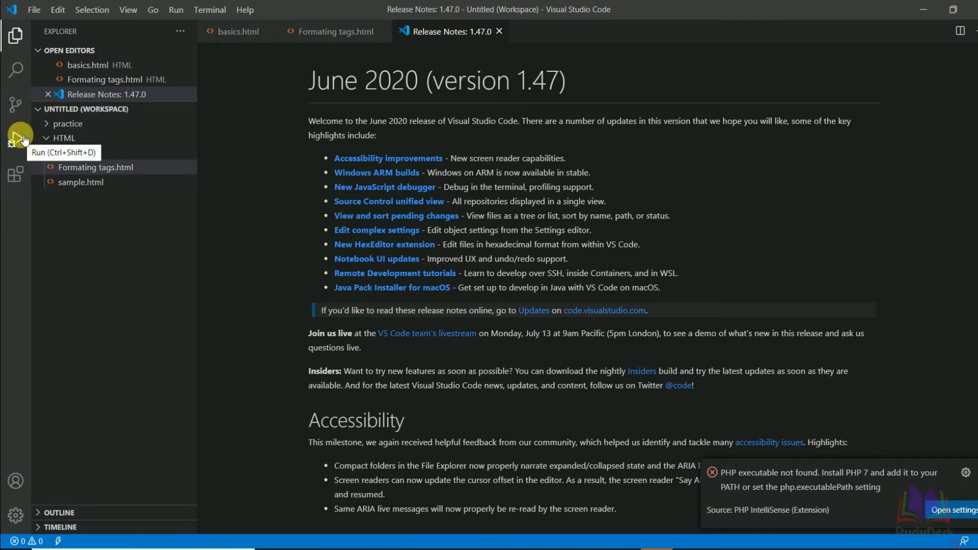
Search the extensions marketplace for "html" and open the details of the HTML CSS Support extension
left_click(20, 175)
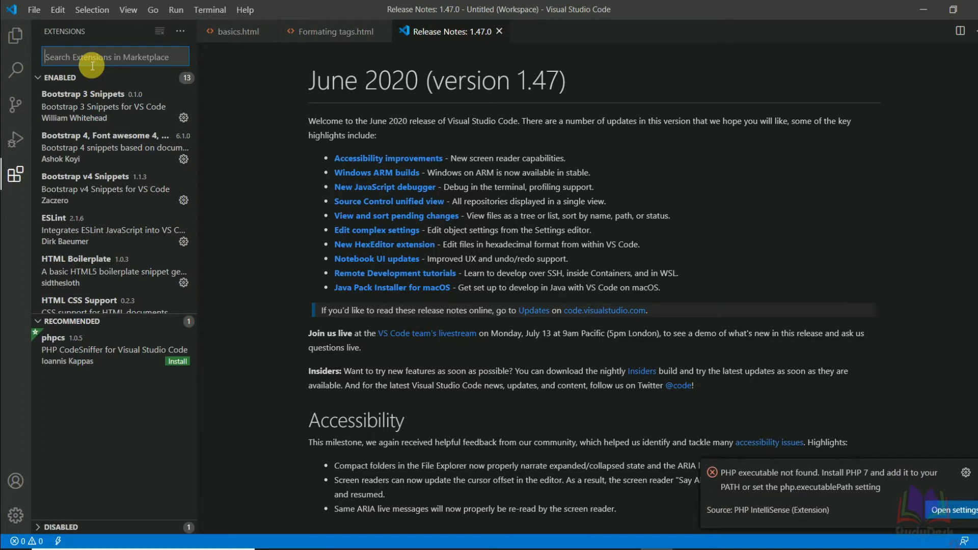
type("html")
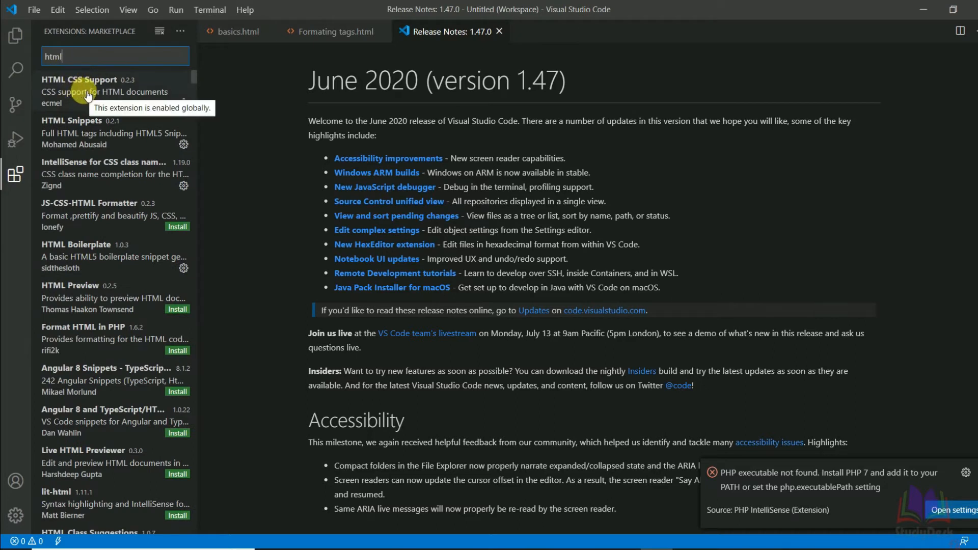
left_click(85, 96)
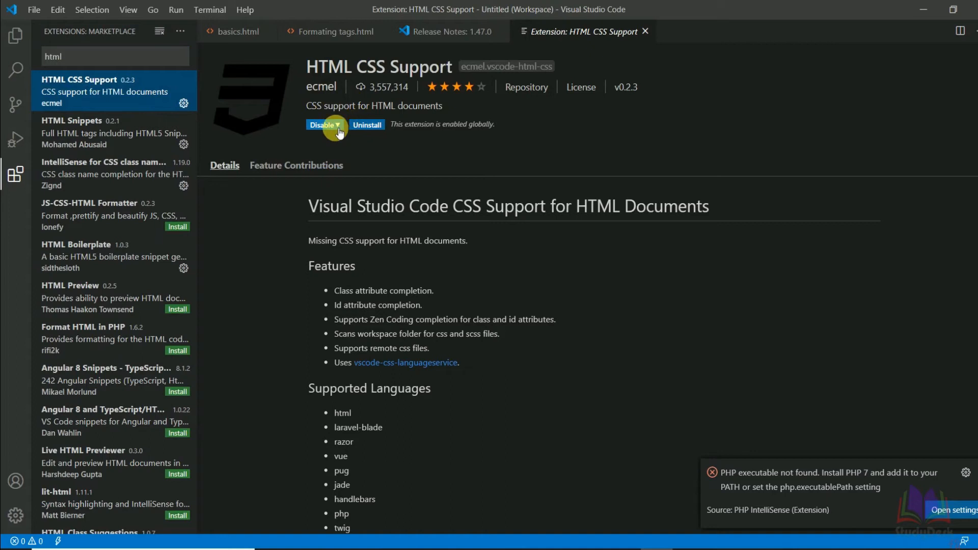
Search the marketplace for Bootstrap extensions and open the details of the Bootstrap 4, Font awesome 4, Font Awesome 5 snippets extension
left_click(101, 61)
key("BackSpace")
key("BackSpace")
key("BackSpace")
key("BackSpace")
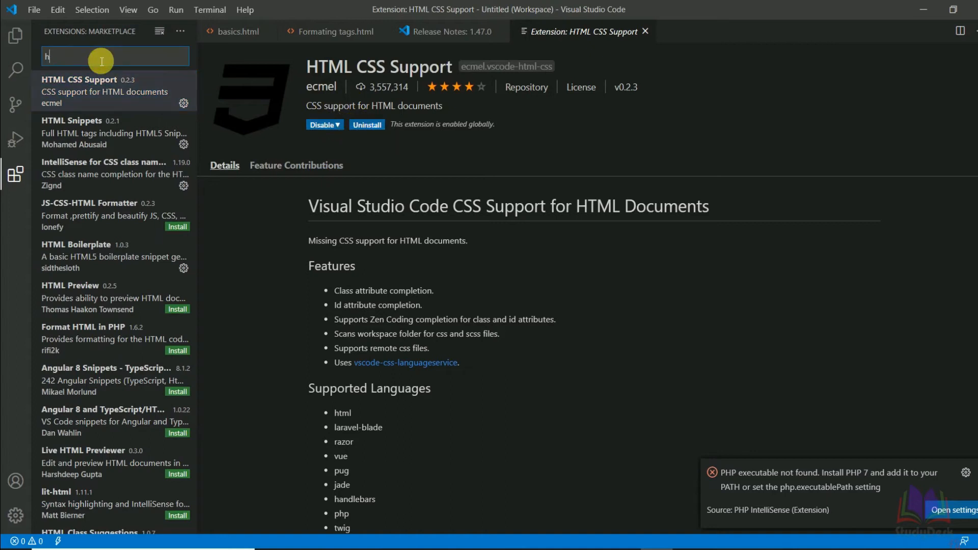
type("bootstr")
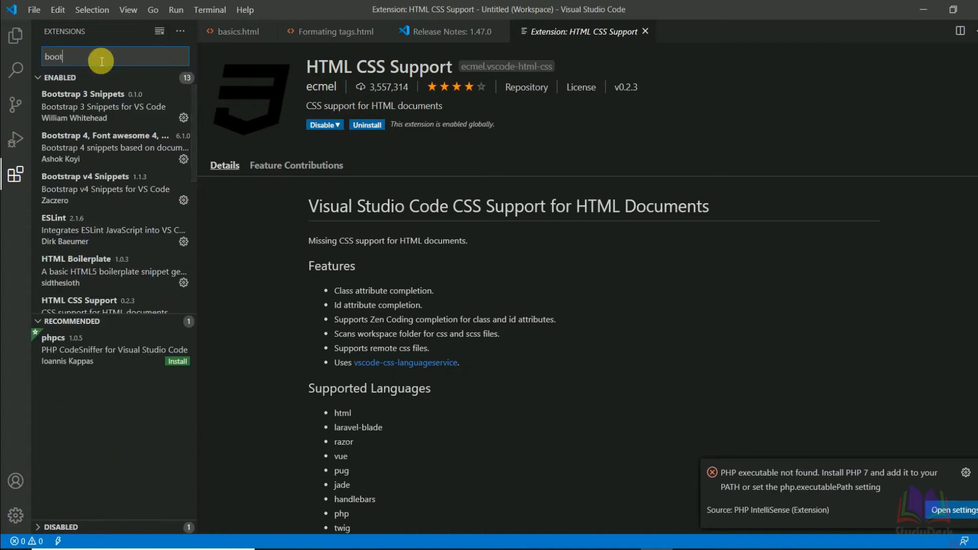
type("a")
left_click(89, 97)
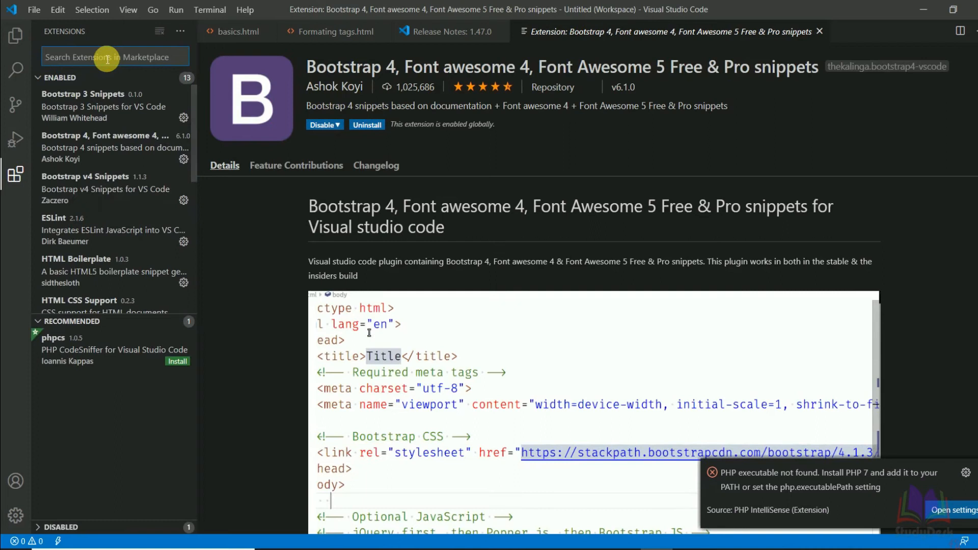
Search the marketplace for "javascript" and open the details of the JavaScript (ES6) code snippets extension
type("java")
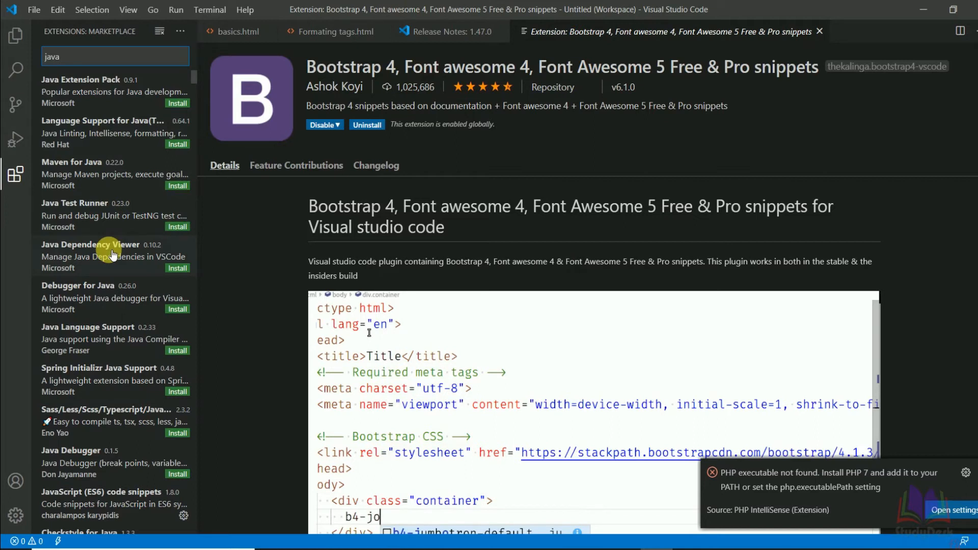
type("scr")
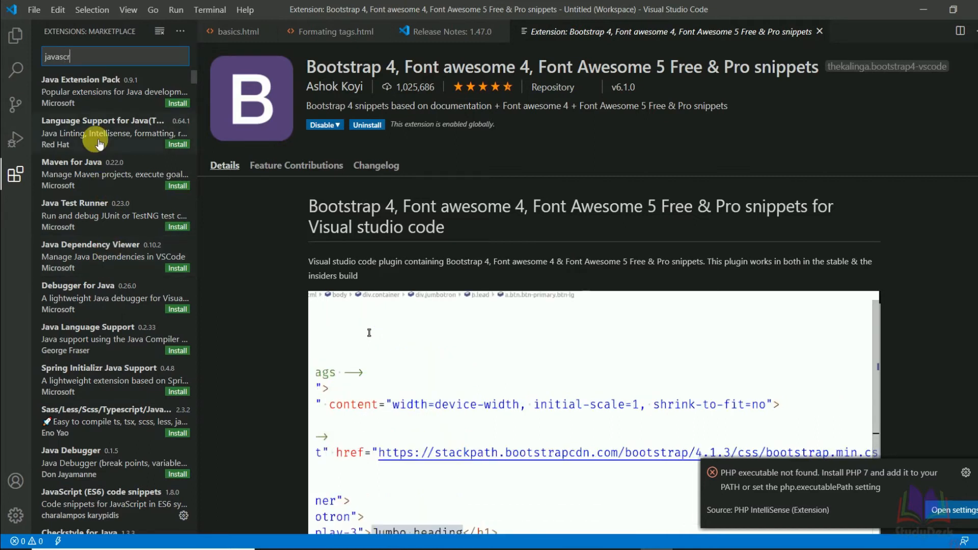
type("i[t")
key("BackSpace")
key("BackSpace")
type("pt")
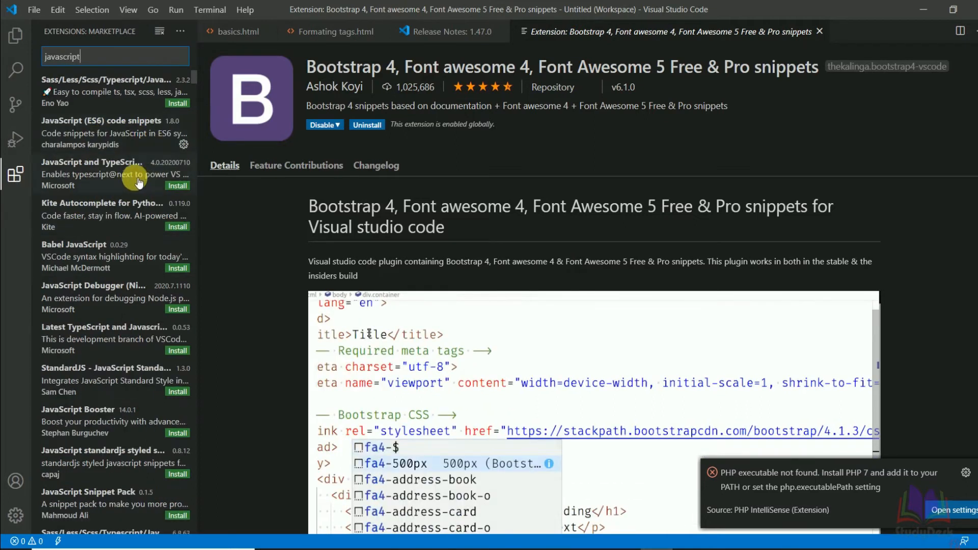
left_click(116, 133)
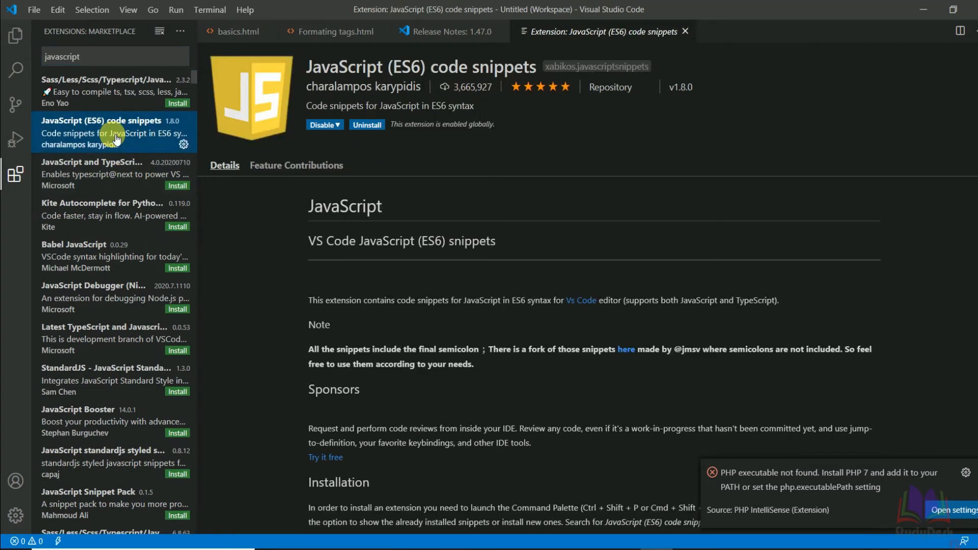
Install the Sass/Less/Scss/Typescript/Javascript/Jade/Pug Compile Hero Pro extension
left_click(104, 89)
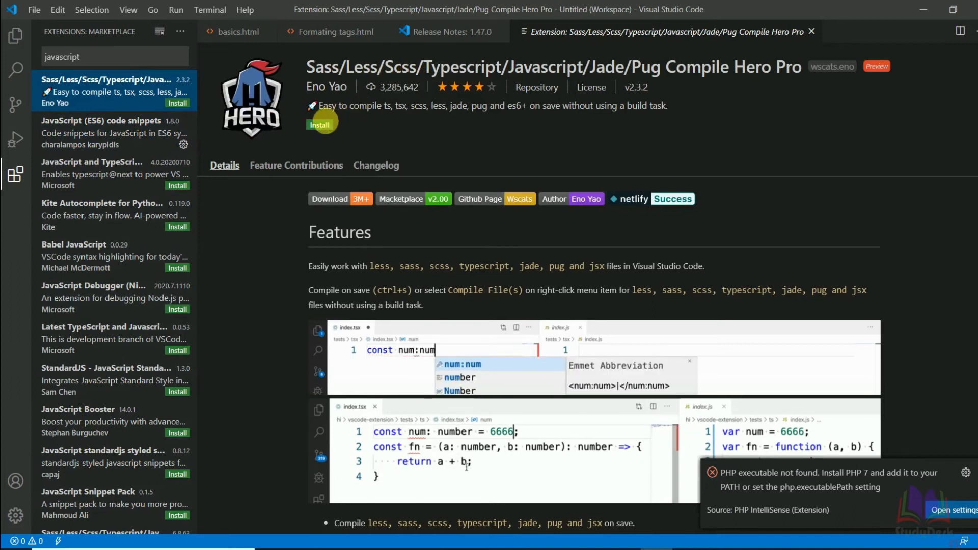
left_click(321, 128)
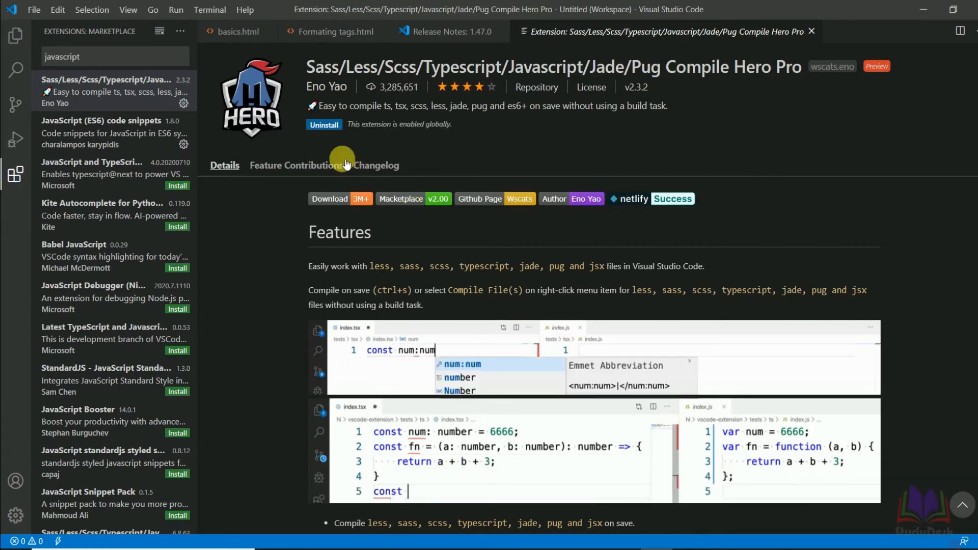
Search the marketplace for "browser" and examine the Open In Default Browser, View In Browser and open in browser extensions
double_click(65, 56)
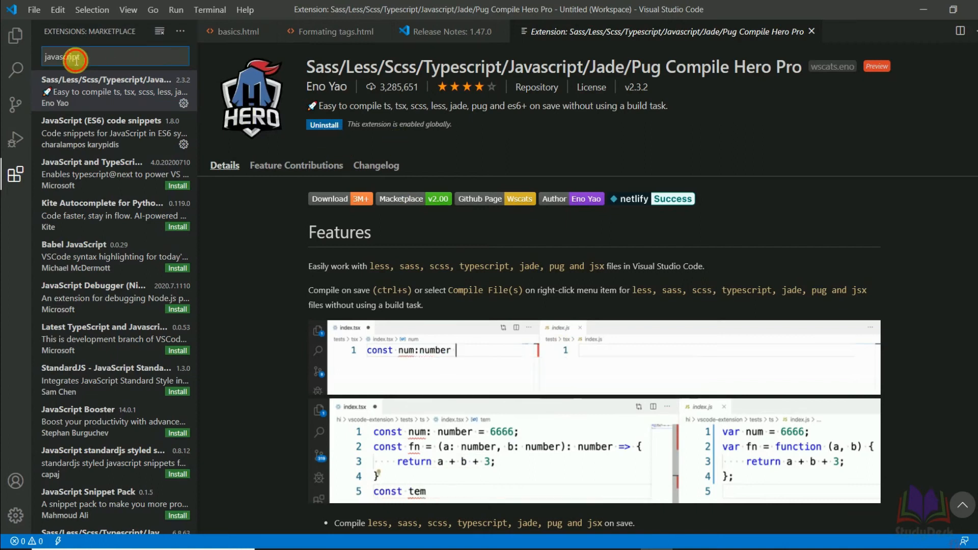
type("browser")
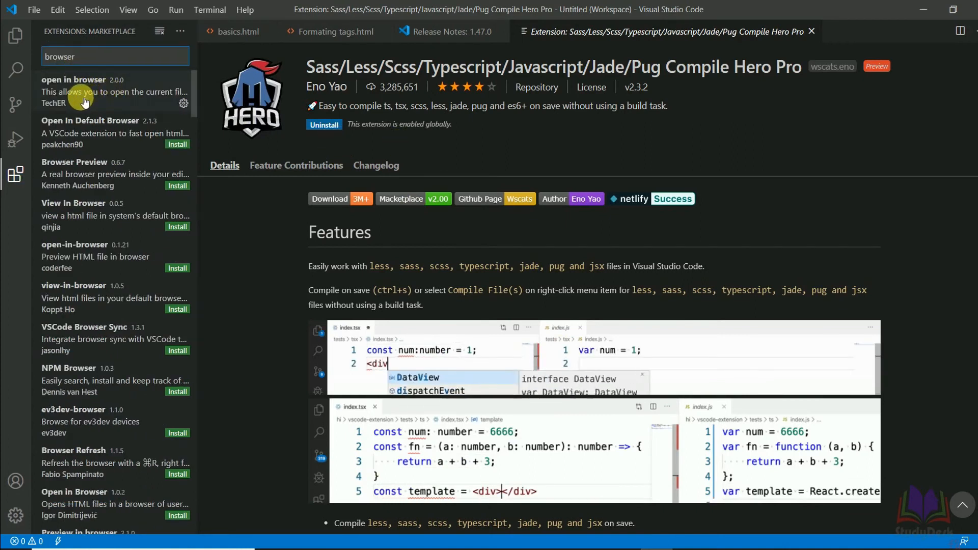
left_click(92, 133)
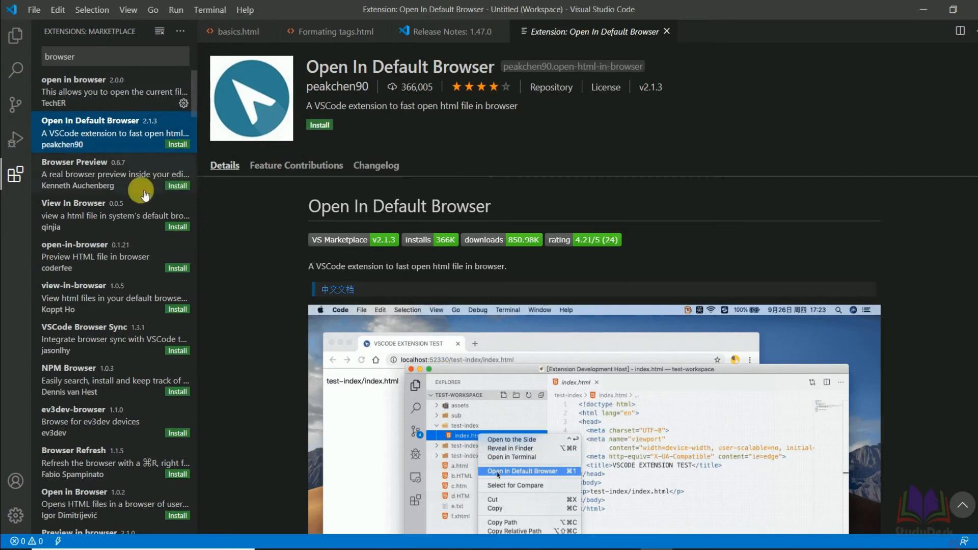
left_click(124, 207)
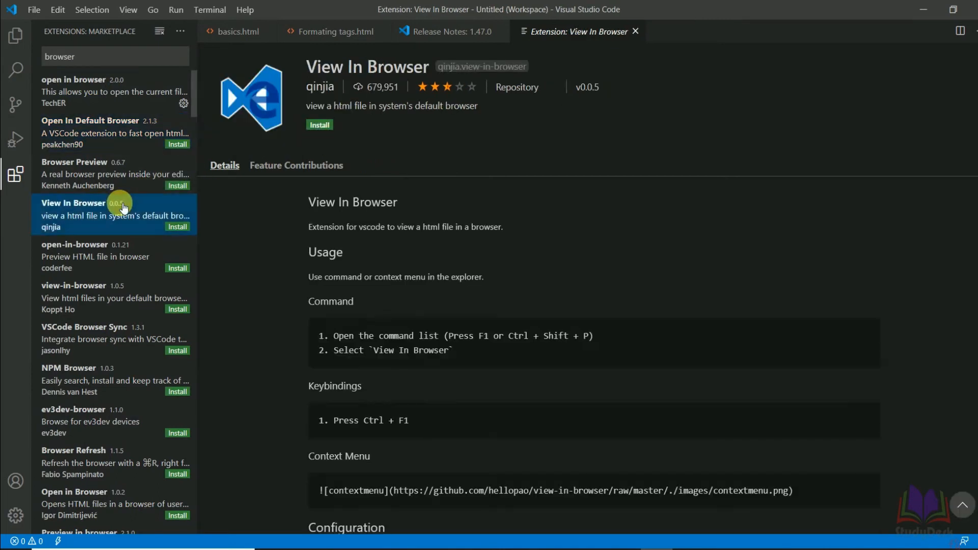
left_click(100, 98)
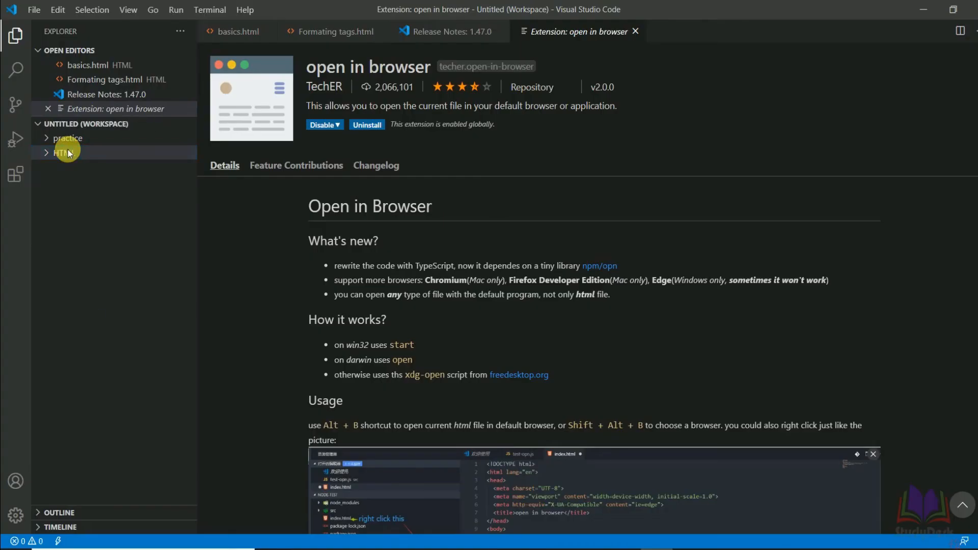
Create a new file named hi.html in the HTML folder of the workspace
right_click(67, 153)
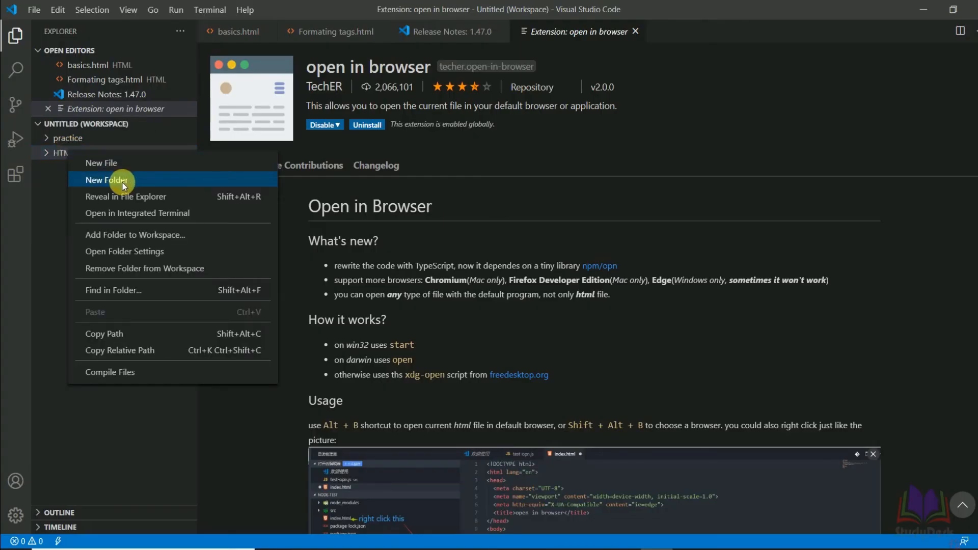
left_click(102, 163)
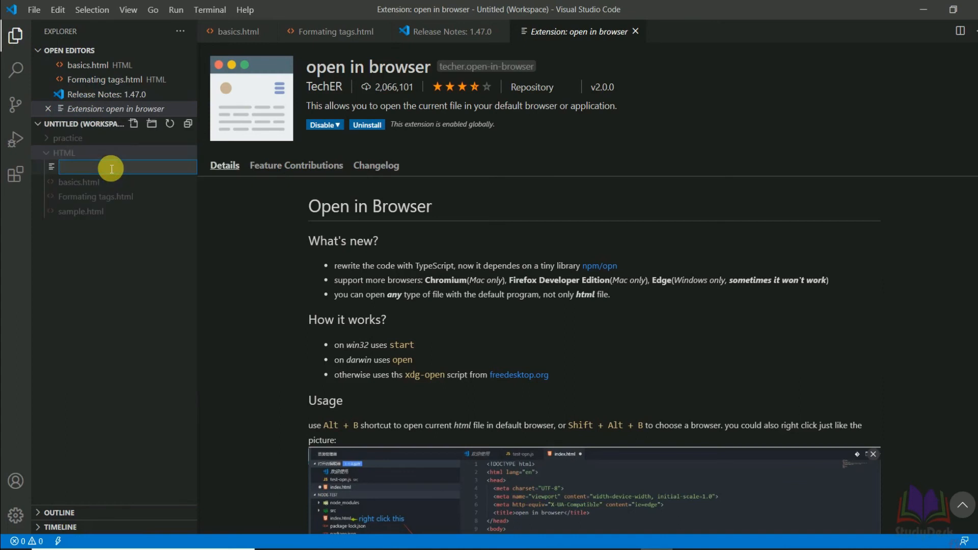
type("hi.html")
key("Return")
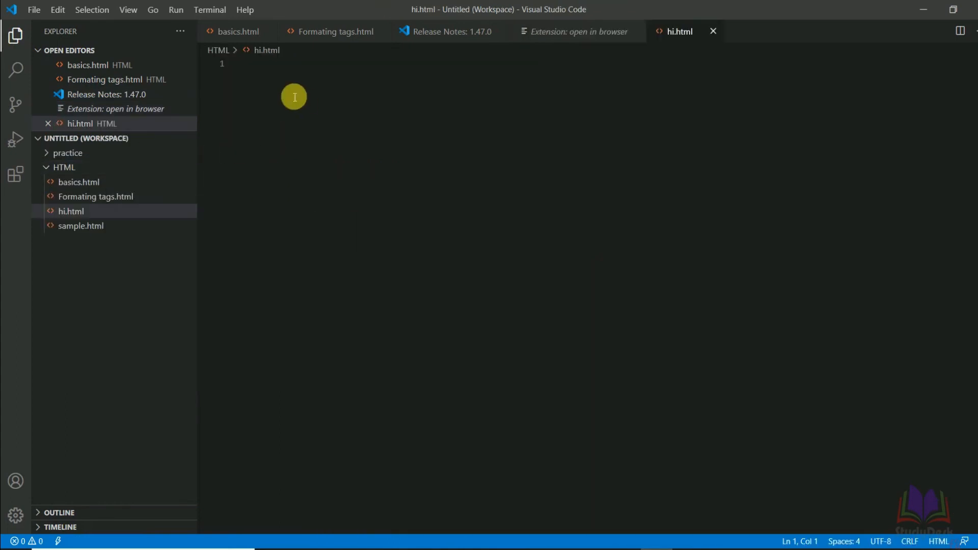
Insert the <!DOCTYPE html> declaration and an html element below it in hi.html
type("<")
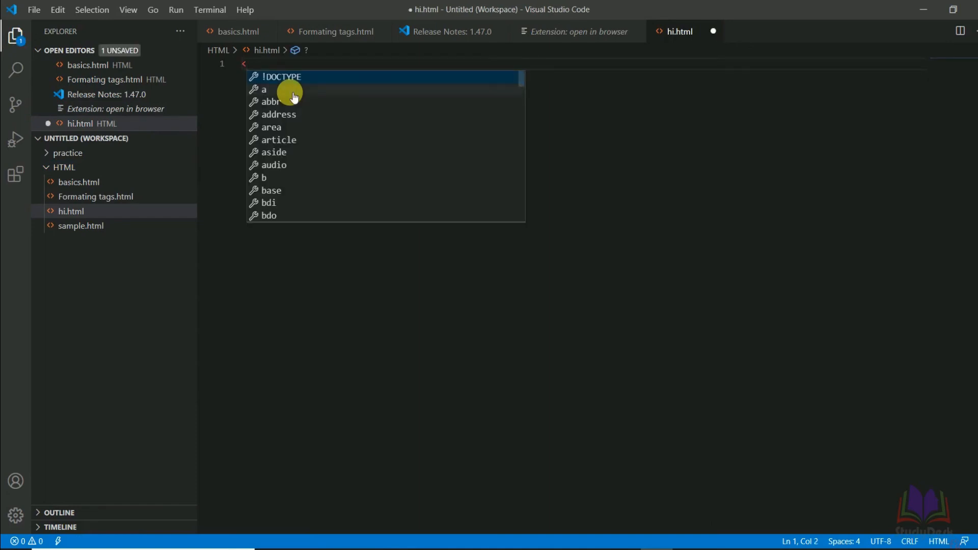
key("Return")
key("Return")
type("<html></html>")
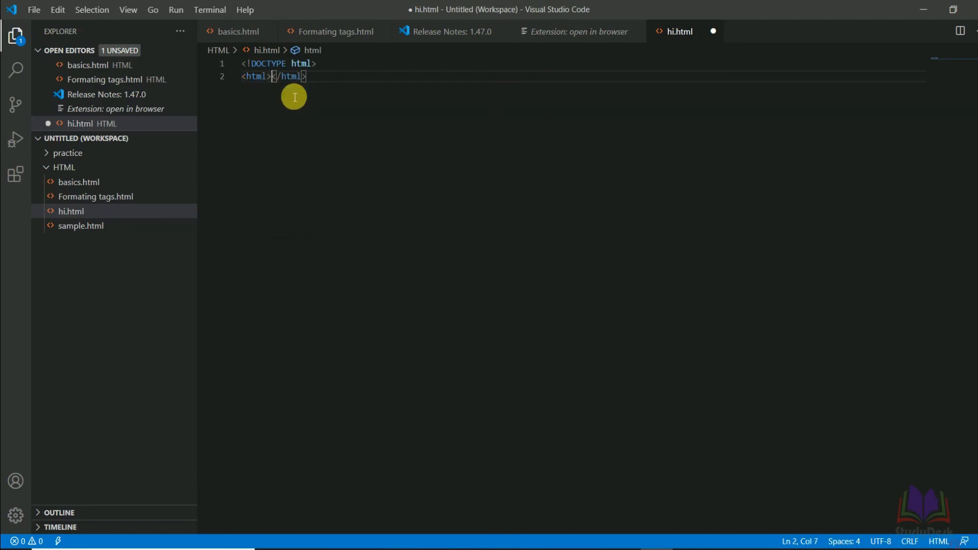
Add a head section inside the html element with the page title "Hi"
key("Return")
type("<head>")
key("Return")
type("<")
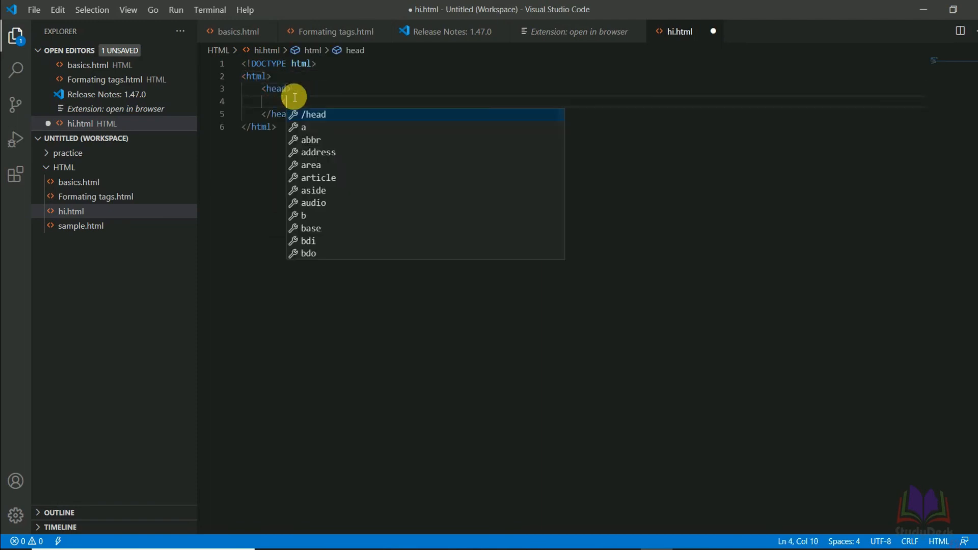
type("title>Hi</title>")
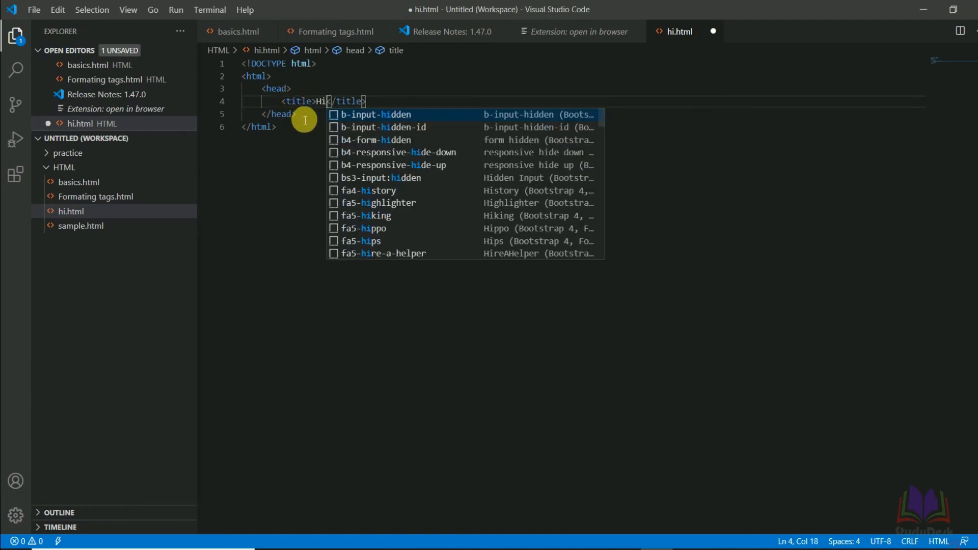
Add a body section below the head with the h1 heading "welcome to html" and save the file
left_click(308, 119)
key("Return")
type("<body>")
key("Return")
type("<")
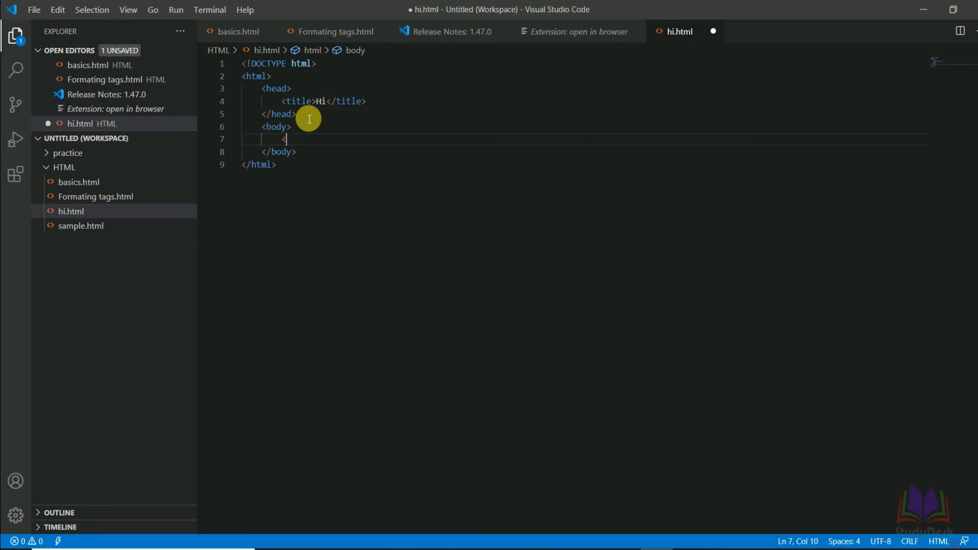
type("h1>welcome to html</h1>")
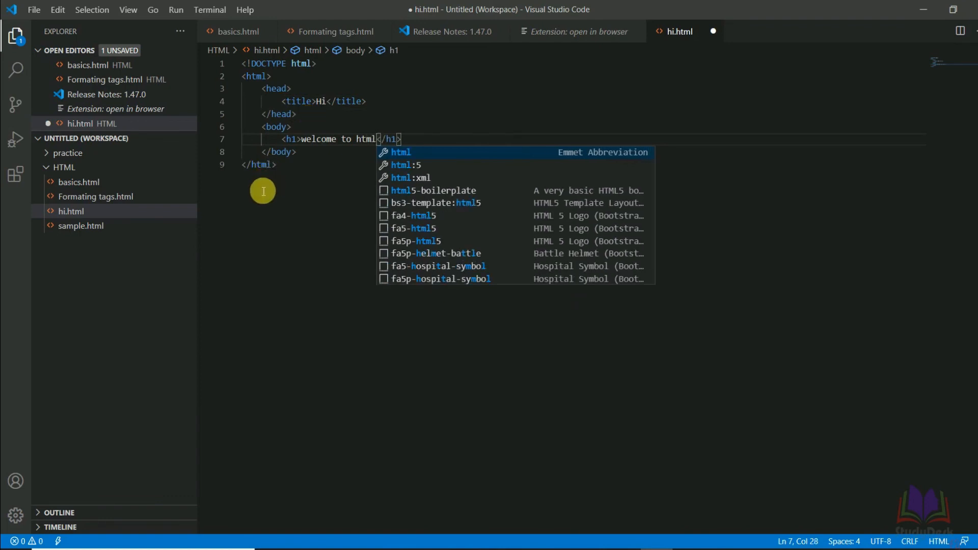
key("ctrl+s")
left_click(288, 216)
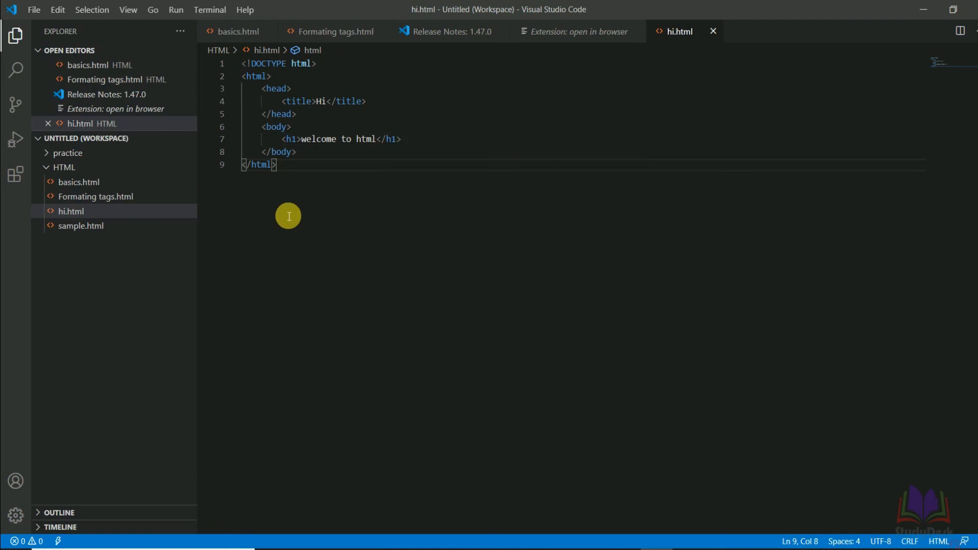